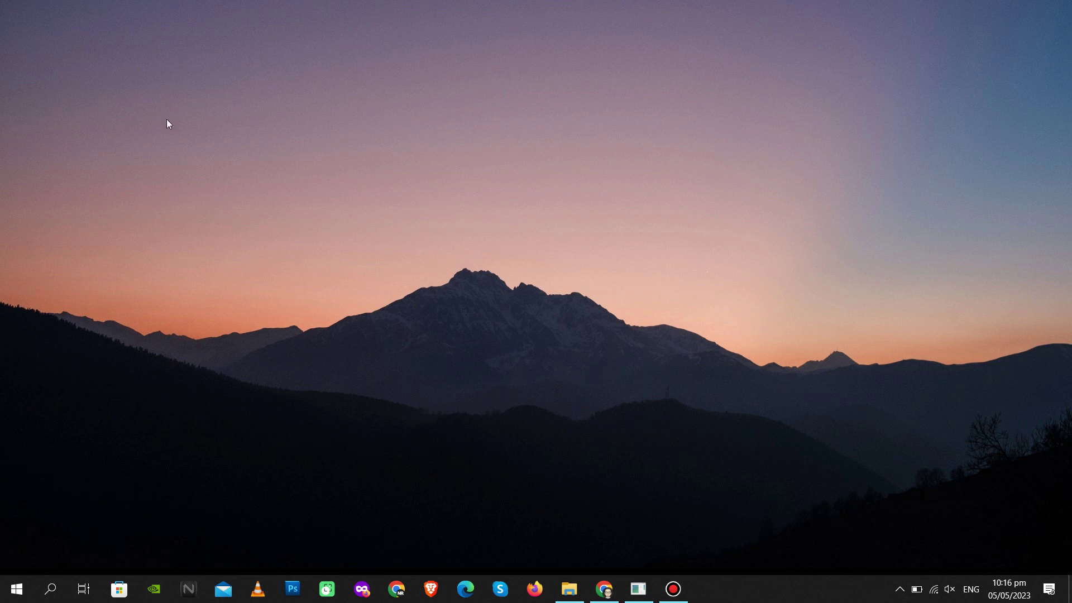
Confirm Windows Update shows 'You're up to date', then check the clock: Friday, 5 May 2023, 10:24 pm.
{"action": "right_click", "coordinate": [25, 591]}
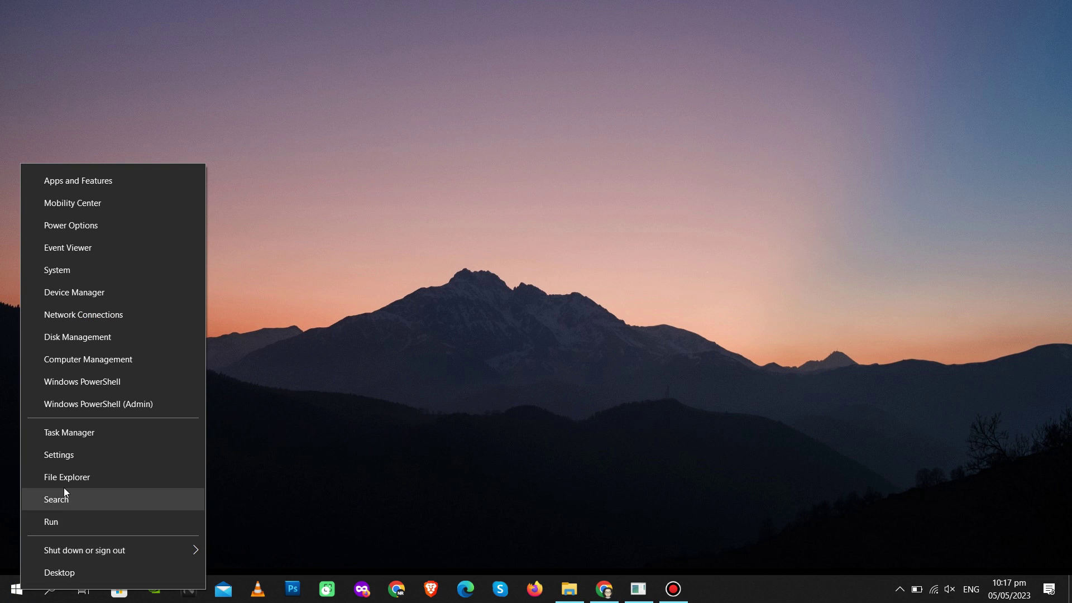
{"action": "left_click", "coordinate": [77, 462]}
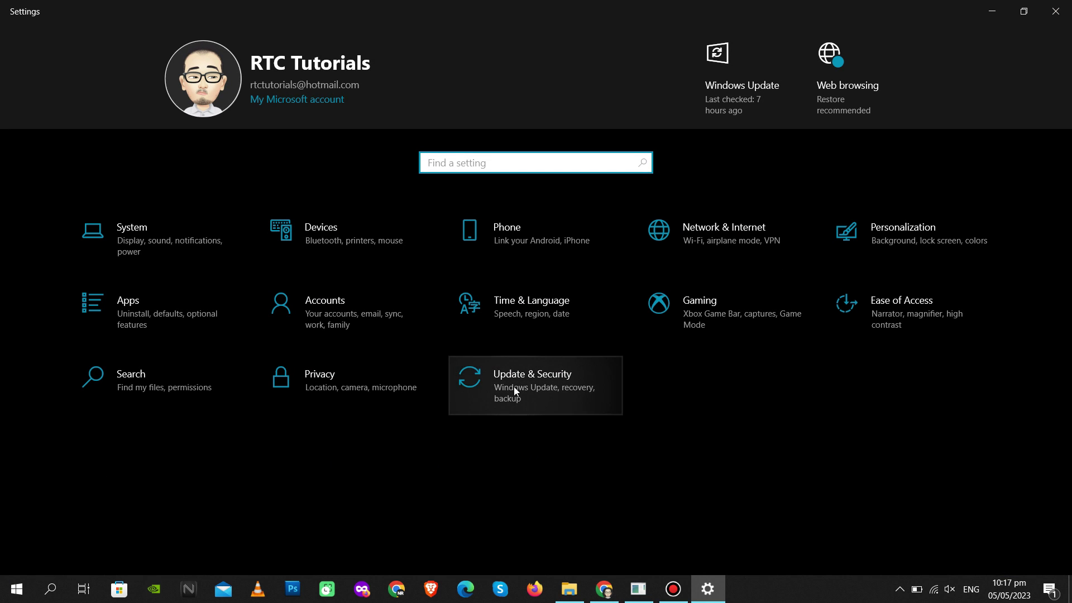
{"action": "left_click", "coordinate": [497, 378]}
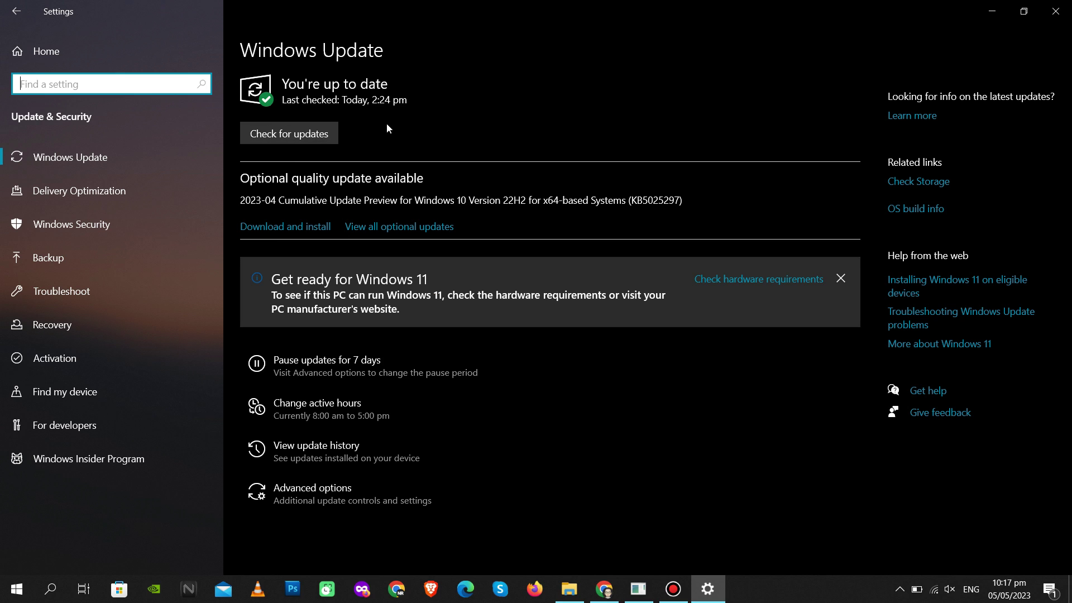
{"action": "left_click", "coordinate": [301, 228]}
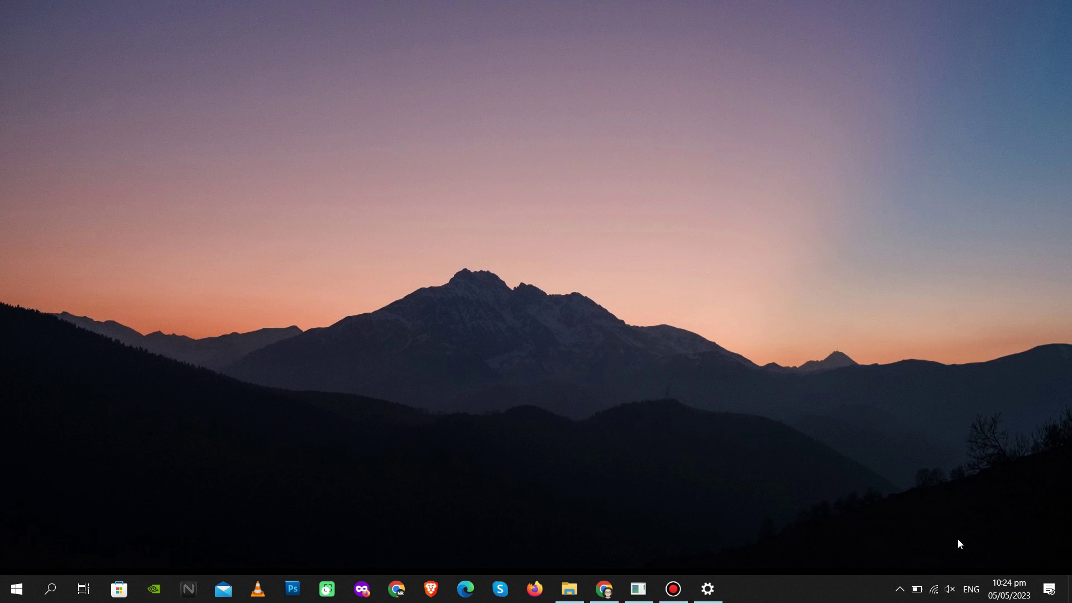
{"action": "left_click", "coordinate": [1013, 592]}
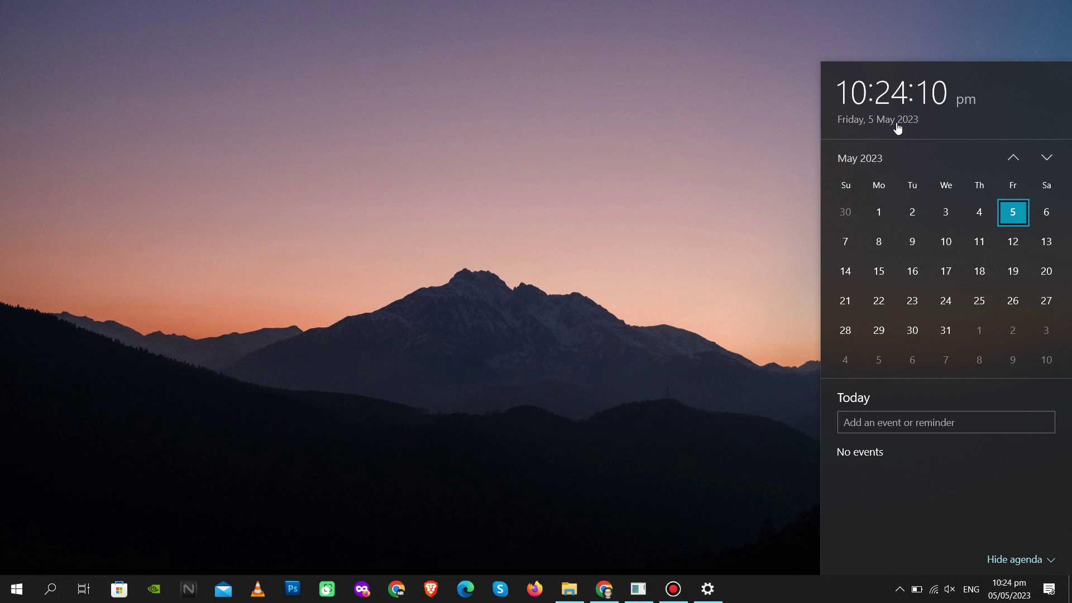
{"action": "left_click", "coordinate": [686, 361]}
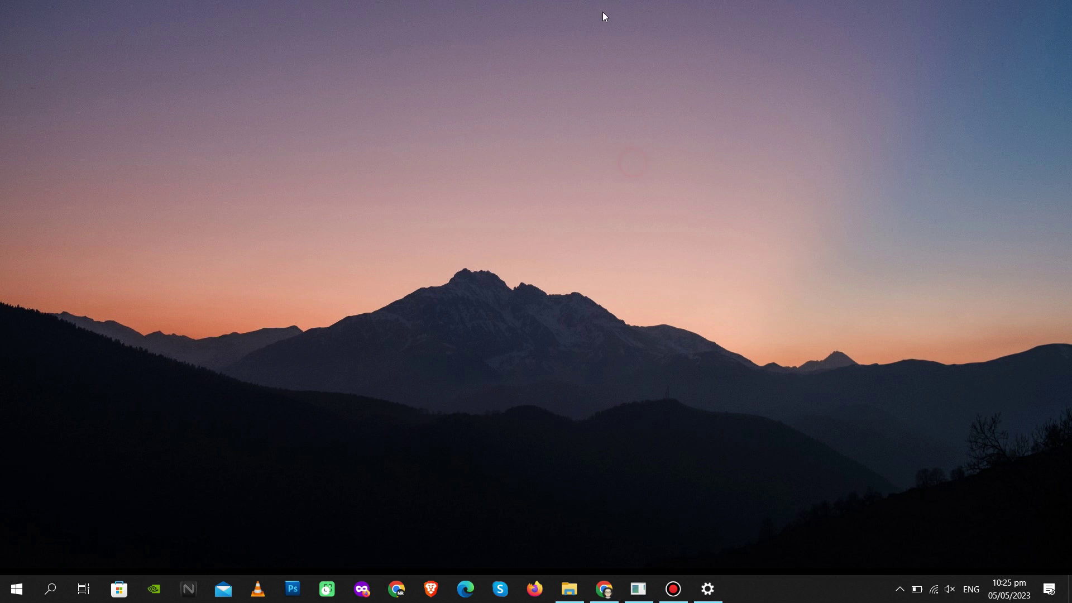
Search for wsreset and run it as administrator to reset the Store cache.
{"action": "left_click", "coordinate": [493, 382]}
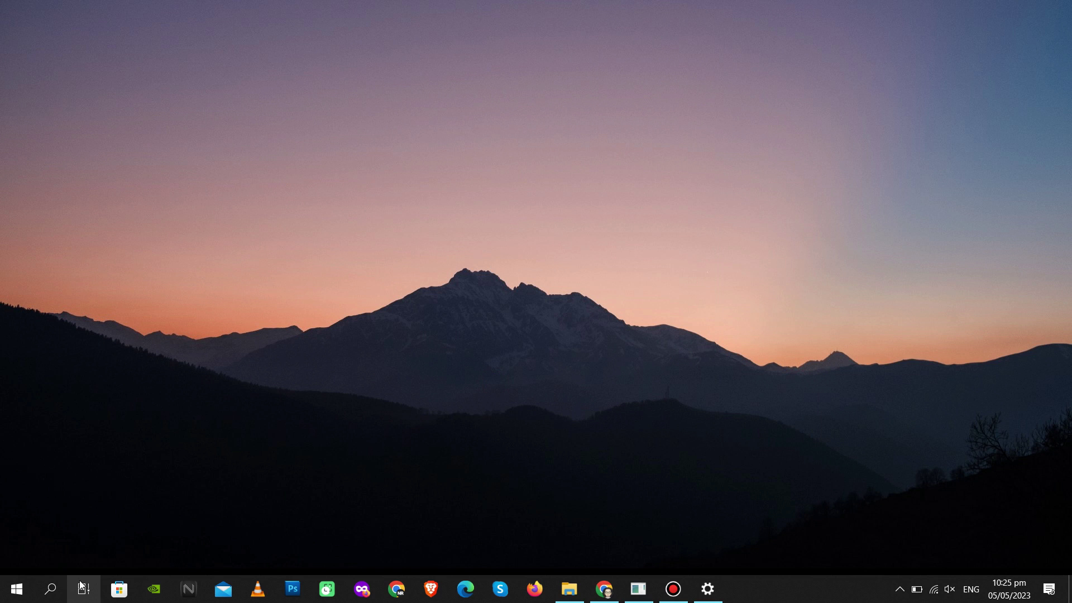
{"action": "left_click", "coordinate": [50, 589]}
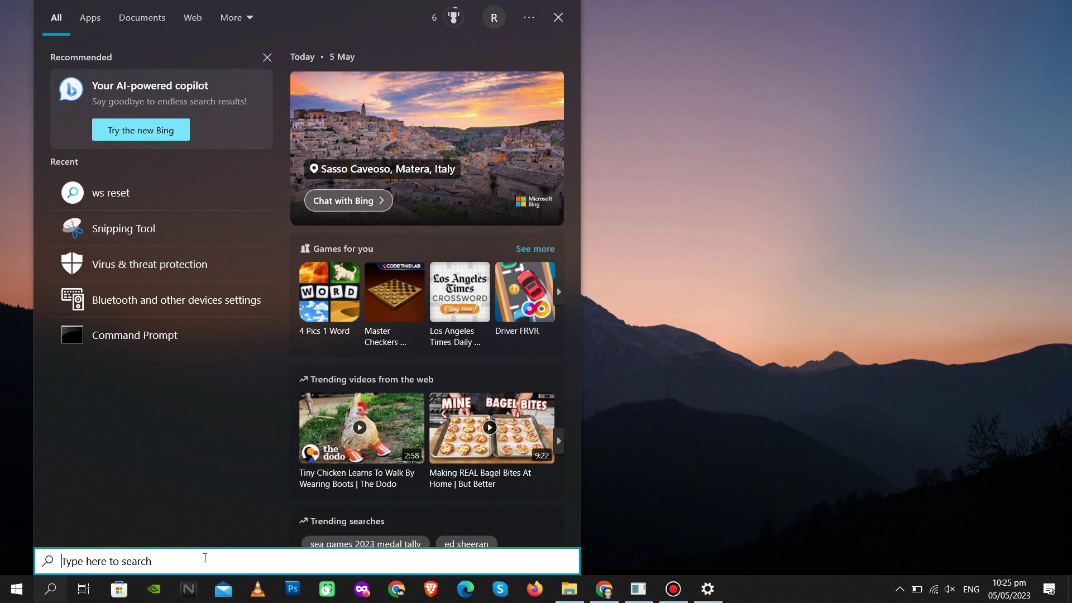
{"action": "type", "text": "wsreset"}
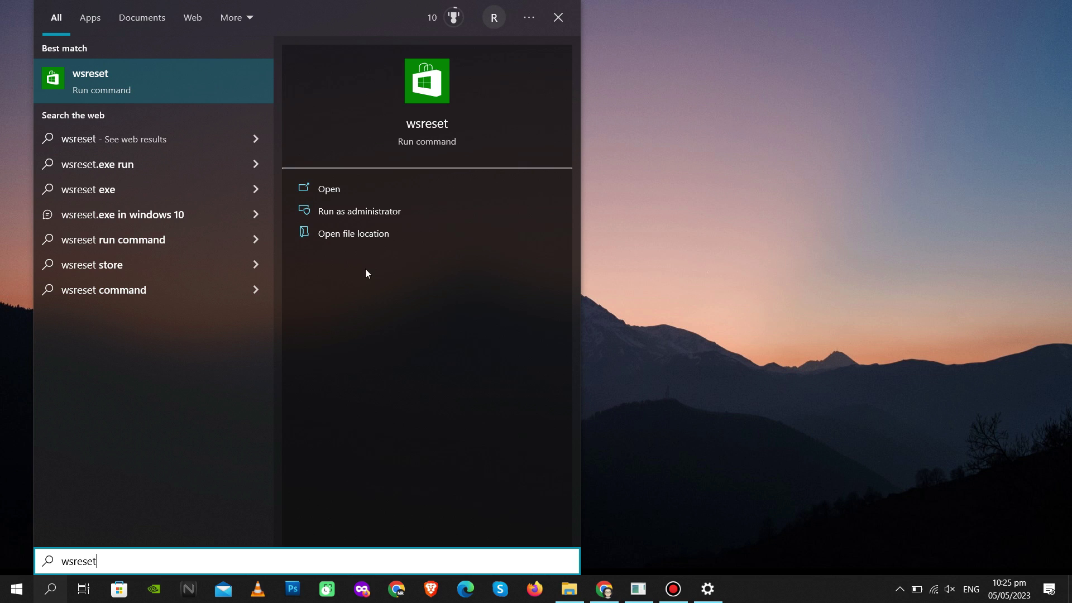
{"action": "left_click", "coordinate": [363, 212]}
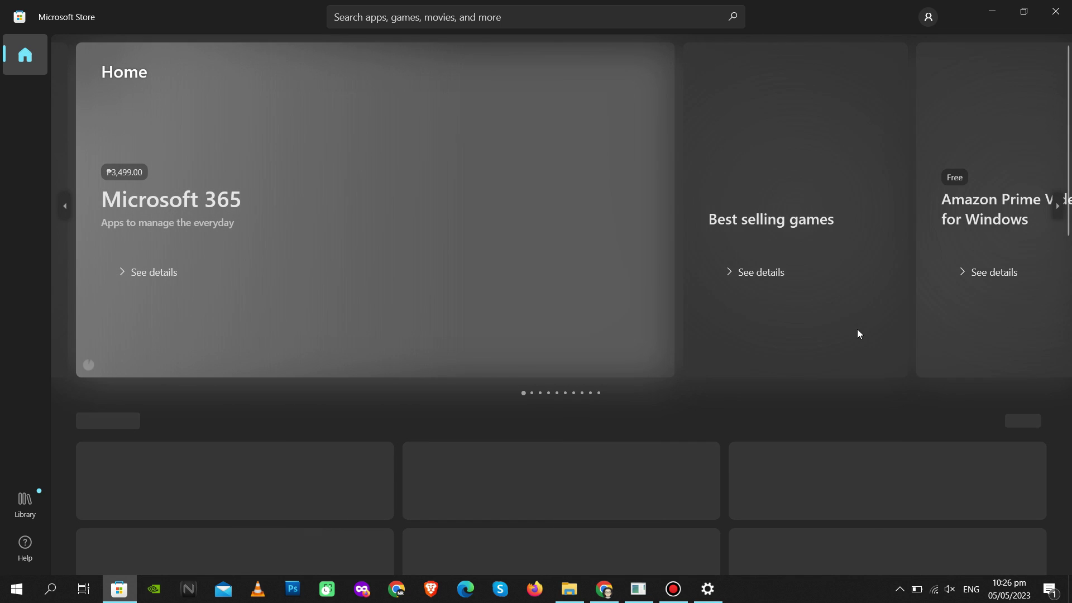
Scroll the Store Home page to confirm featured apps and games load, then close the Store.
{"action": "scroll", "coordinate": [543, 367], "scroll_direction": "down", "scroll_amount": 2}
{"action": "scroll", "coordinate": [623, 322], "scroll_direction": "up", "scroll_amount": 2}
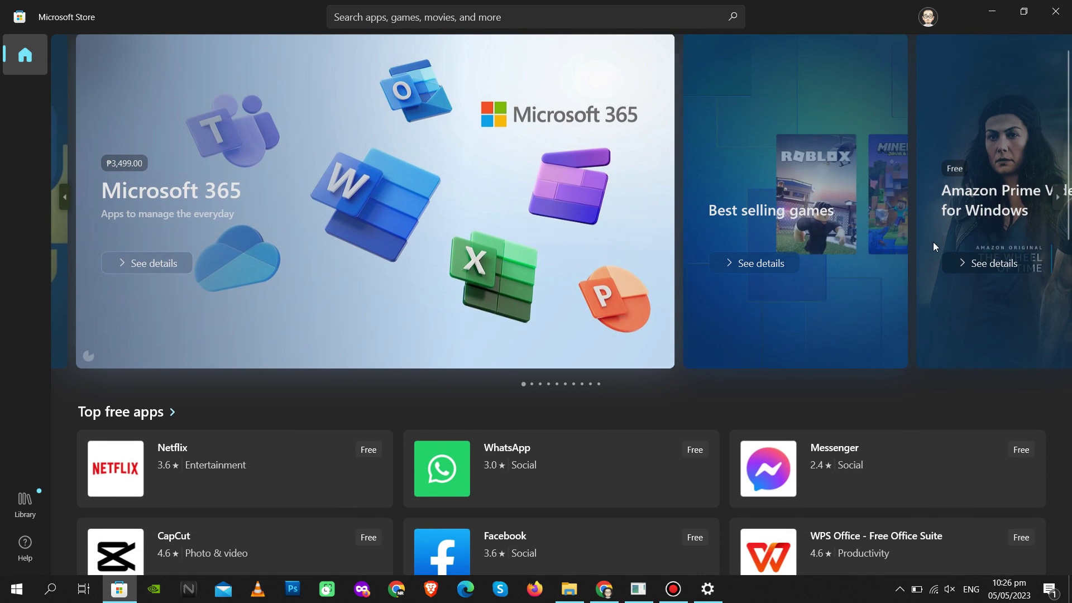
{"action": "scroll", "coordinate": [509, 374], "scroll_direction": "down", "scroll_amount": 3}
{"action": "scroll", "coordinate": [562, 362], "scroll_direction": "down", "scroll_amount": 12}
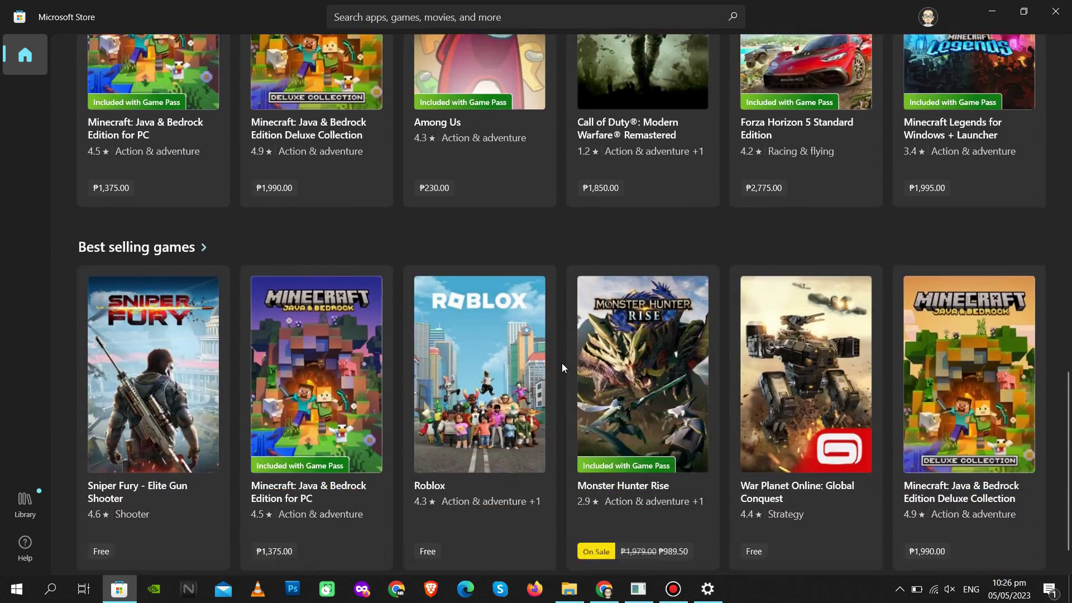
{"action": "scroll", "coordinate": [561, 367], "scroll_direction": "up", "scroll_amount": 13}
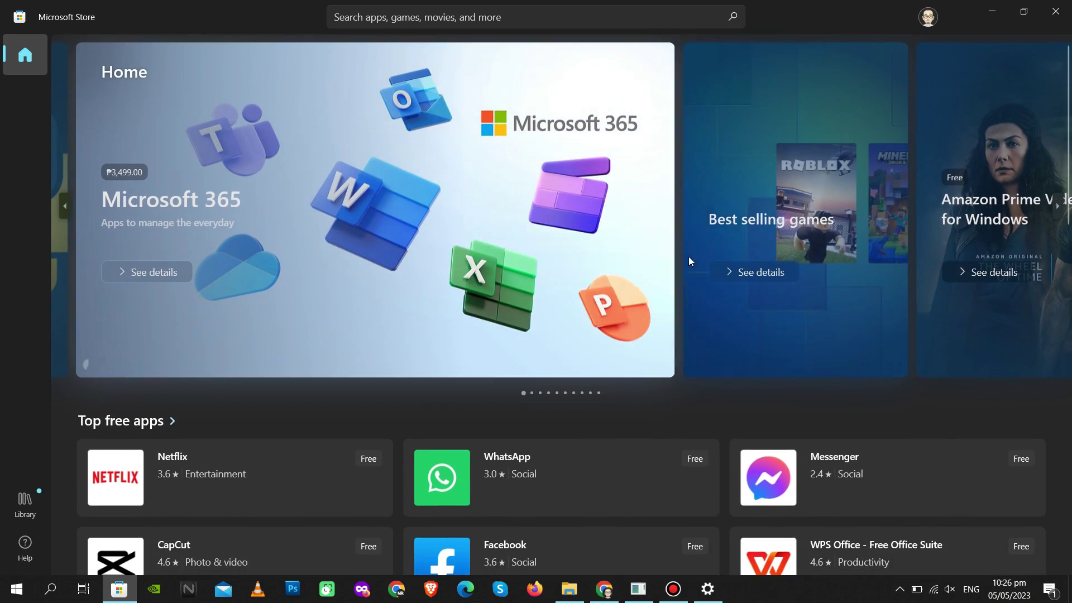
{"action": "left_click", "coordinate": [1054, 11]}
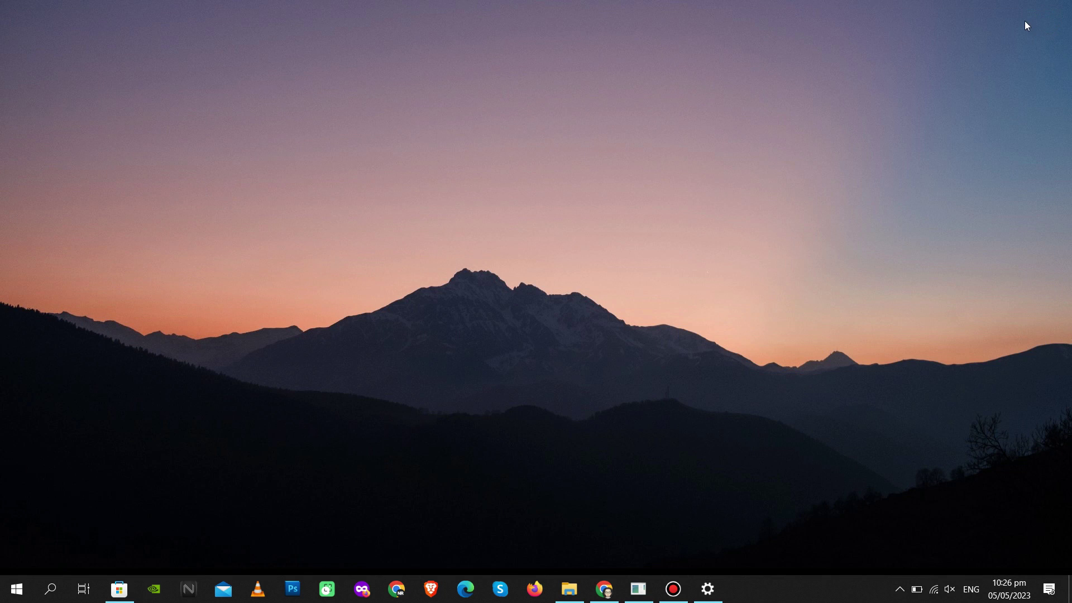
Open Settings to the Apps & features list of installed apps.
{"action": "right_click", "coordinate": [28, 591]}
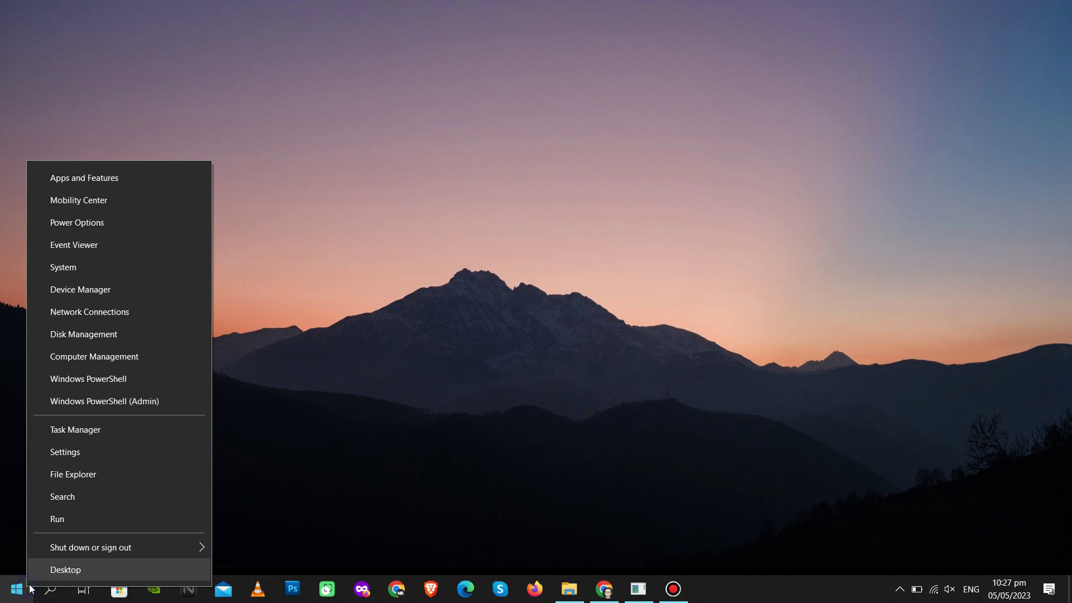
{"action": "left_click", "coordinate": [74, 453]}
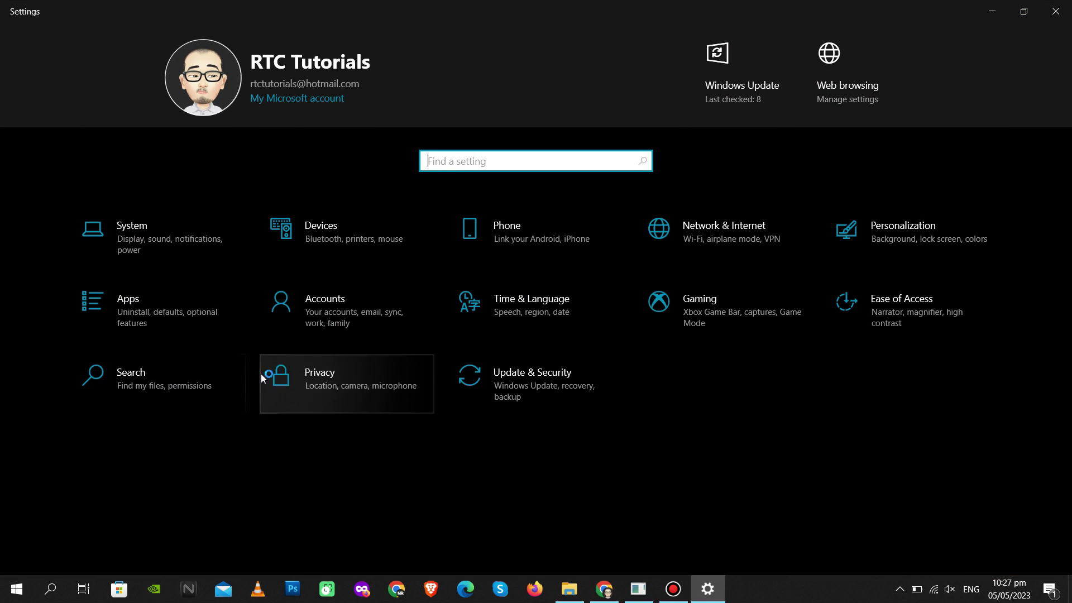
{"action": "left_click", "coordinate": [153, 324]}
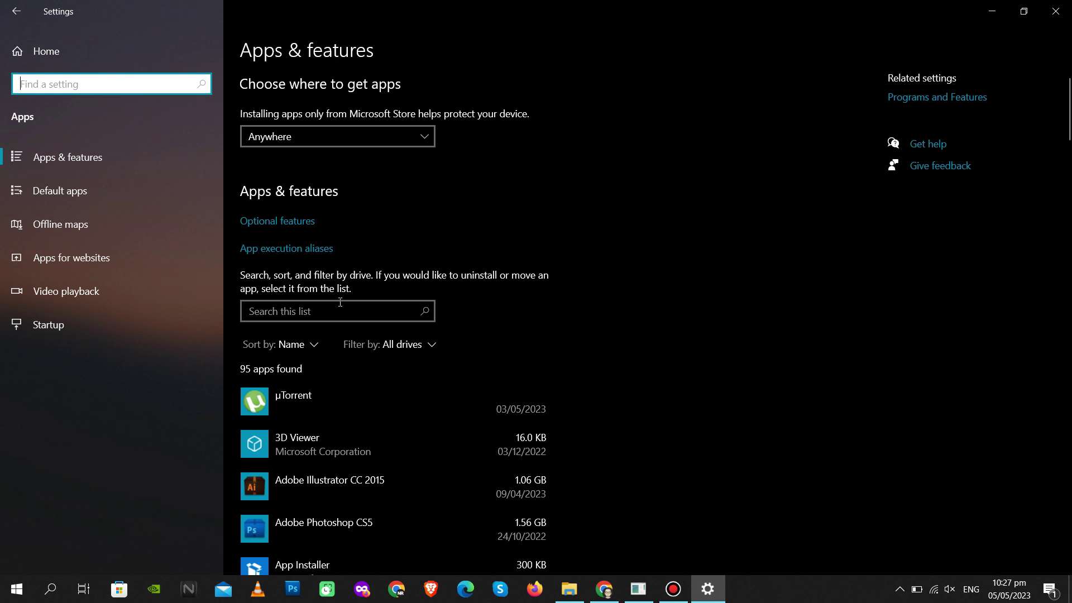
{"action": "left_click", "coordinate": [123, 159]}
Scroll down to Microsoft Store, expand its entry and open its Advanced options page.
{"action": "scroll", "coordinate": [537, 372], "scroll_direction": "down", "scroll_amount": 9}
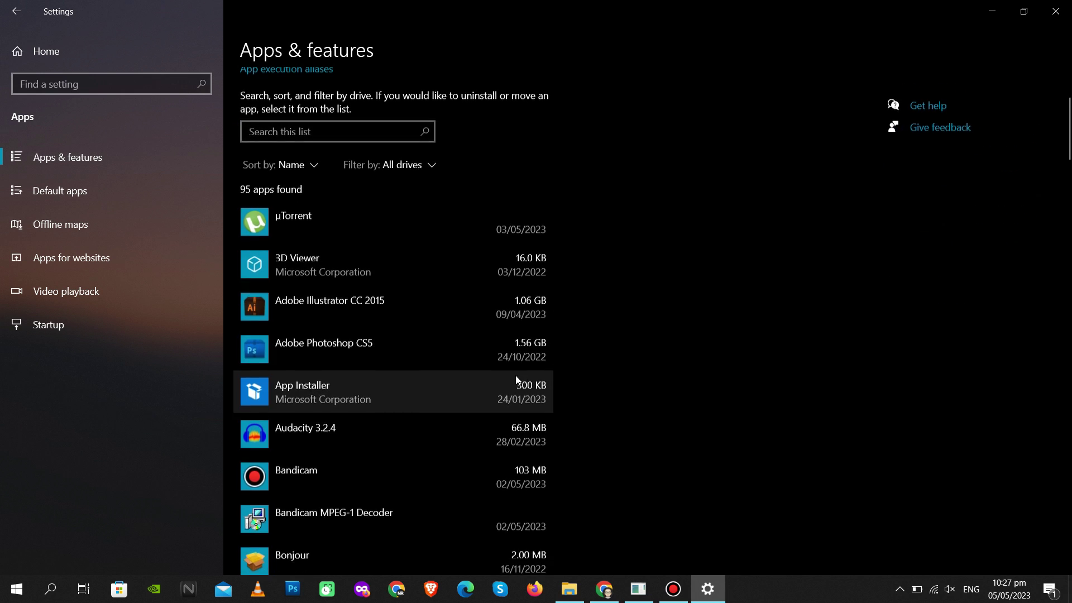
{"action": "scroll", "coordinate": [495, 378], "scroll_direction": "down", "scroll_amount": 8}
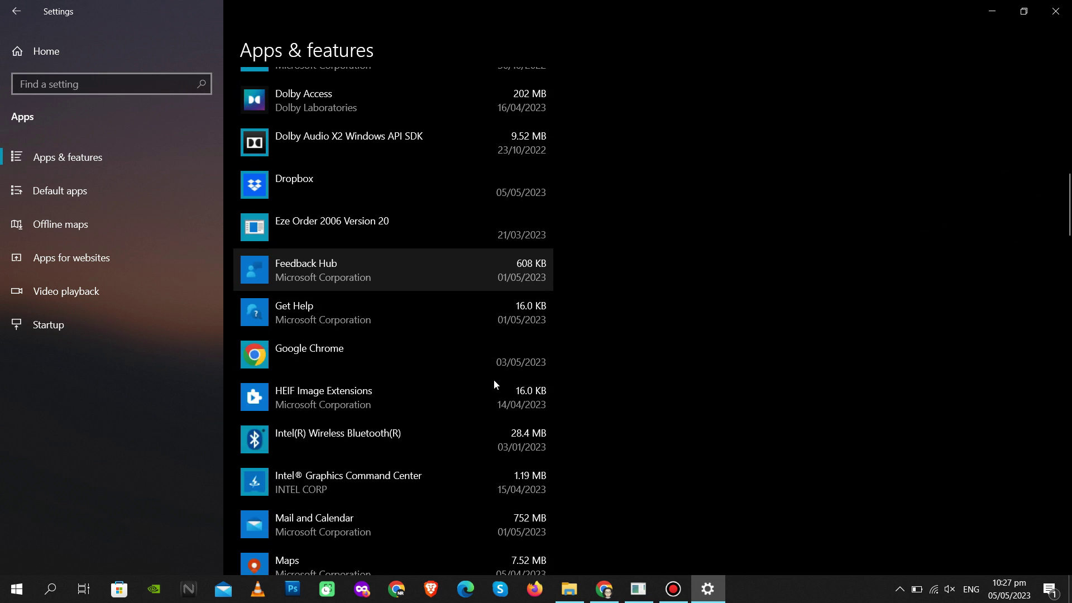
{"action": "scroll", "coordinate": [492, 384], "scroll_direction": "down", "scroll_amount": 3}
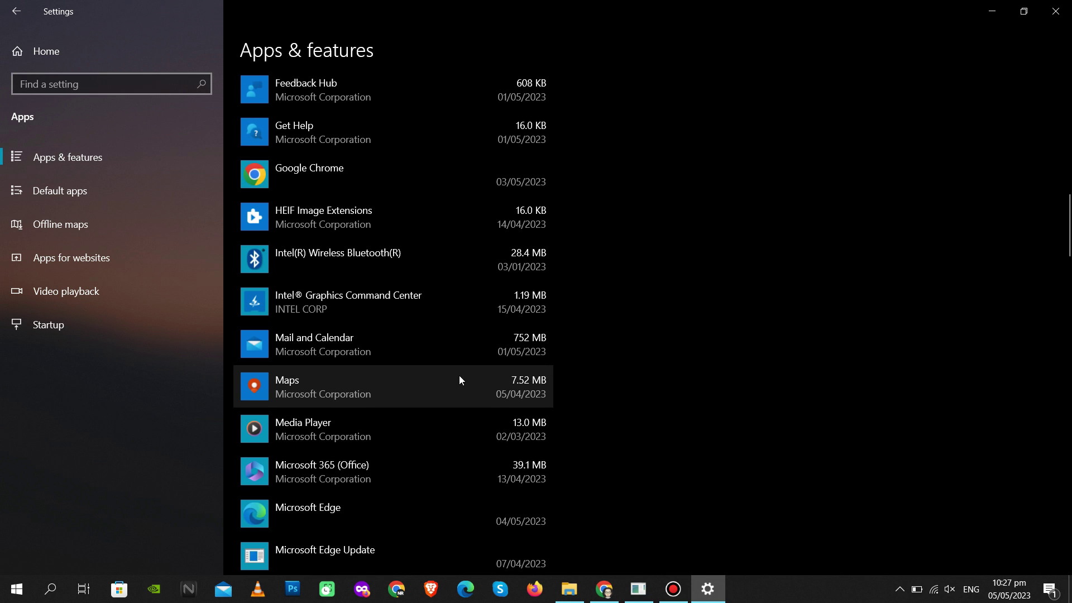
{"action": "scroll", "coordinate": [455, 377], "scroll_direction": "down", "scroll_amount": 3}
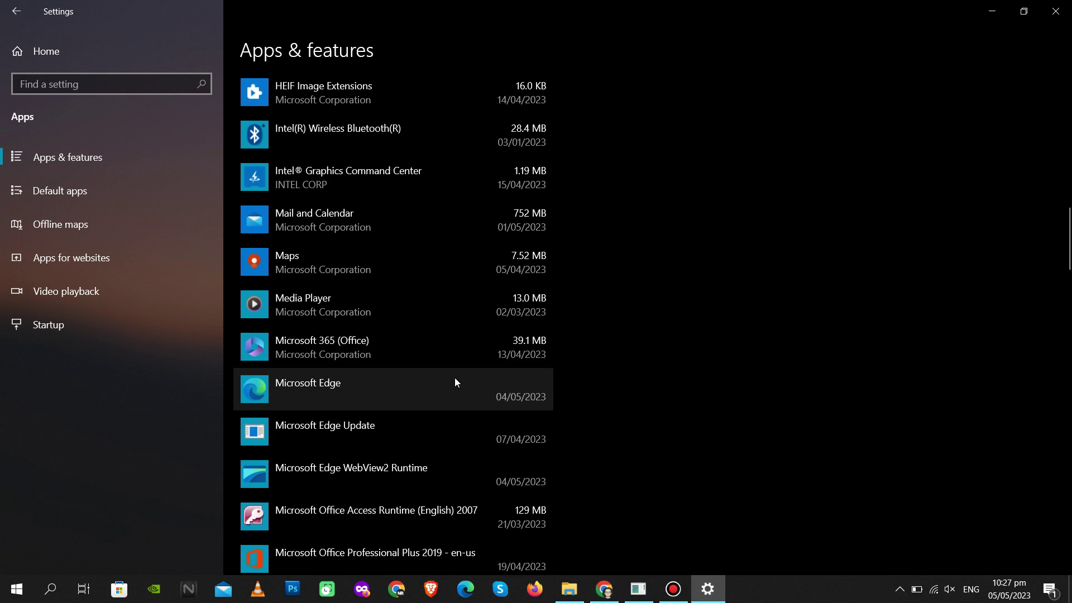
{"action": "scroll", "coordinate": [455, 377], "scroll_direction": "down", "scroll_amount": 4}
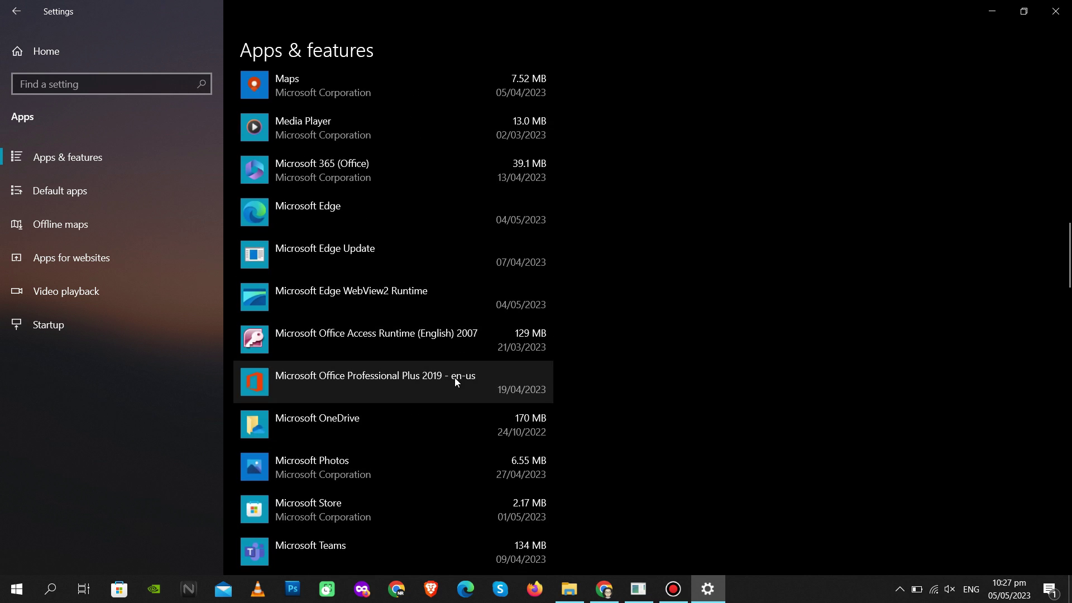
{"action": "left_click", "coordinate": [312, 408]}
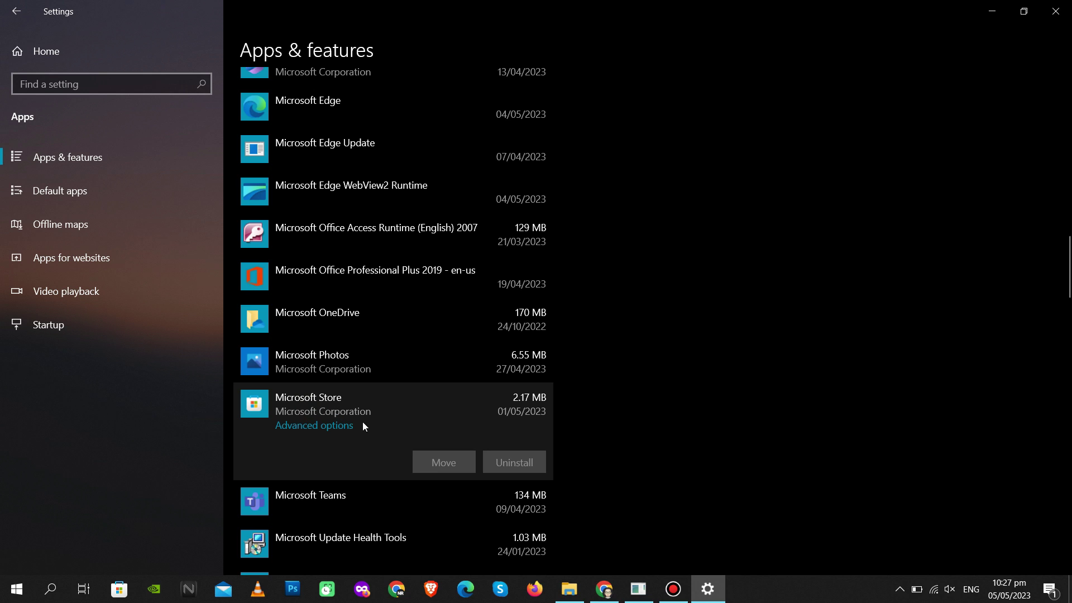
{"action": "left_click", "coordinate": [317, 426]}
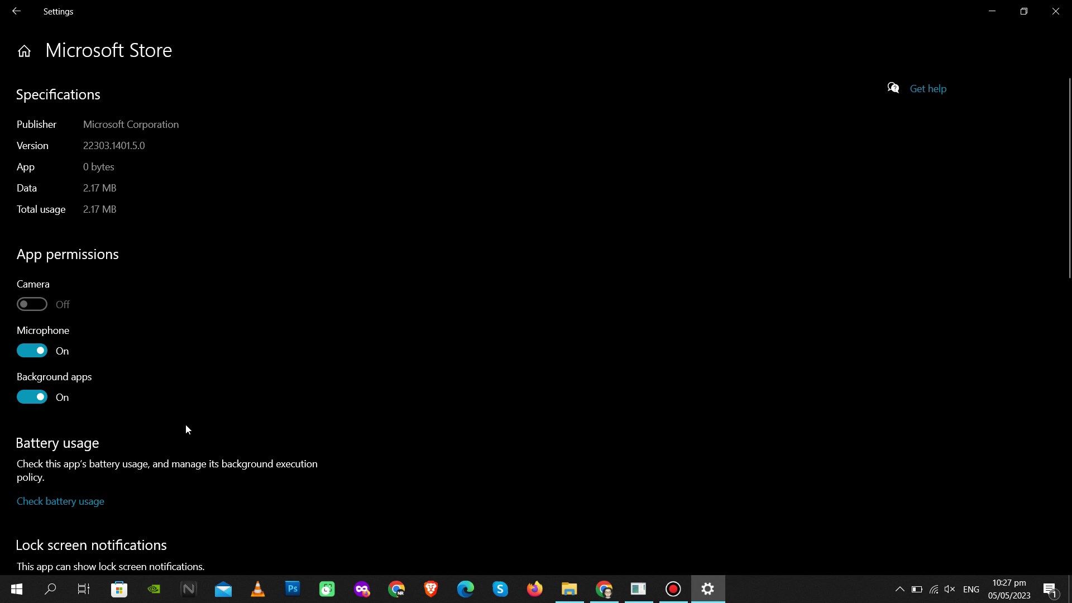
Run Repair on Microsoft Store in the Reset section, then close Settings once it finishes.
{"action": "scroll", "coordinate": [250, 441], "scroll_direction": "down", "scroll_amount": 4}
{"action": "scroll", "coordinate": [254, 439], "scroll_direction": "down", "scroll_amount": 5}
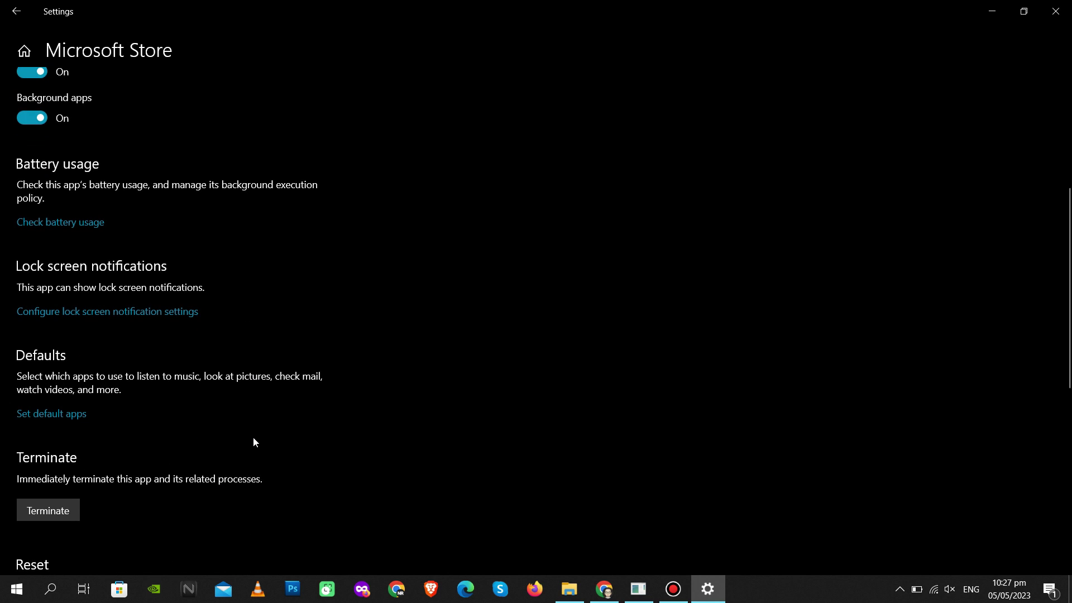
{"action": "scroll", "coordinate": [252, 440], "scroll_direction": "down", "scroll_amount": 2}
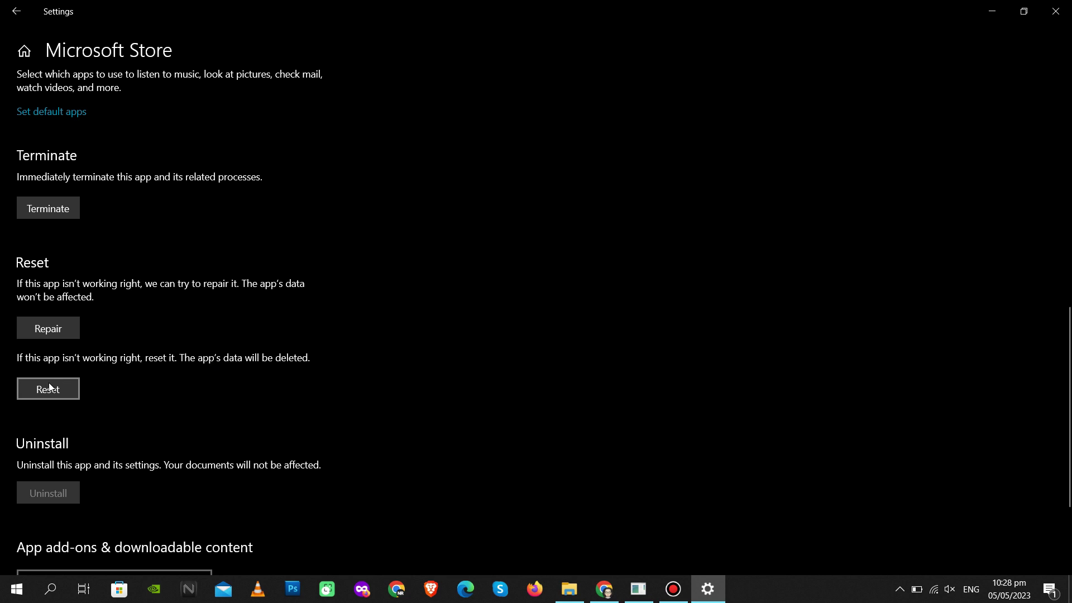
{"action": "left_click", "coordinate": [53, 326]}
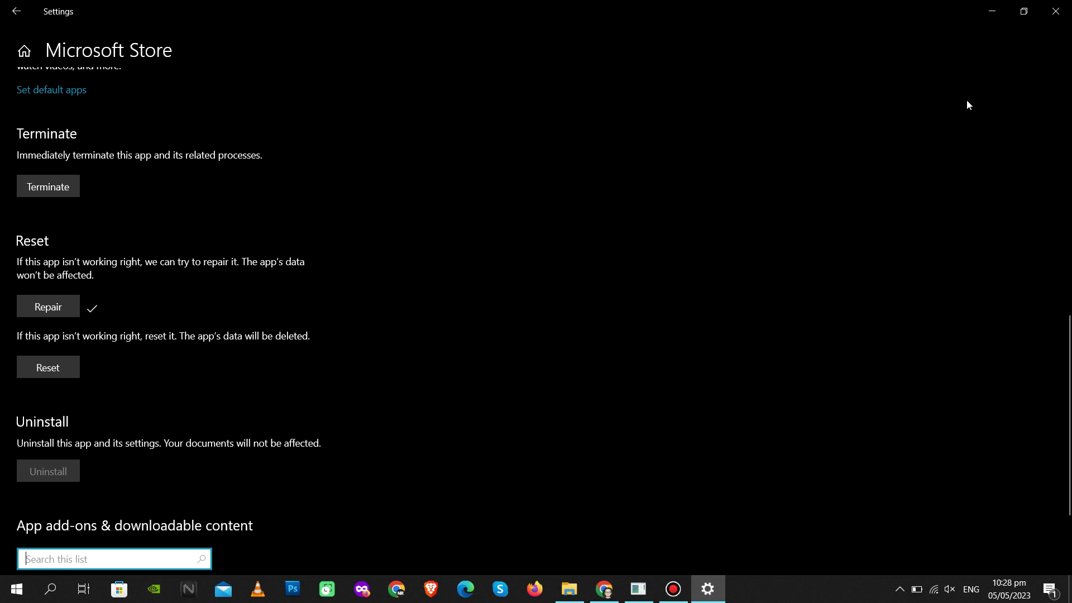
{"action": "left_click", "coordinate": [1055, 11]}
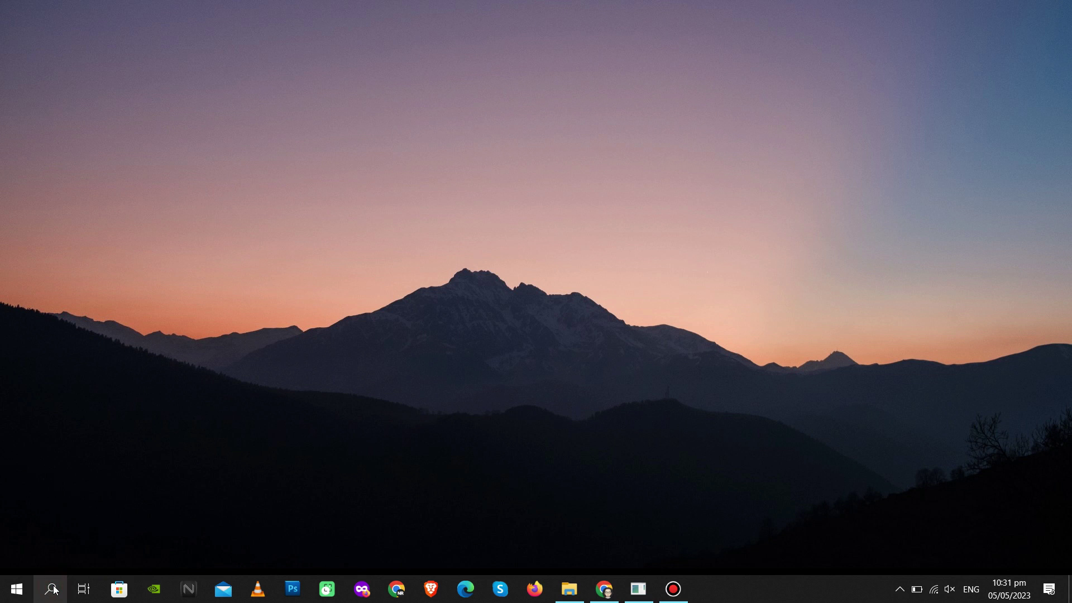
Search 'windows power' and start Windows PowerShell as Administrator at the system32 prompt.
{"action": "left_click", "coordinate": [53, 589]}
{"action": "type", "text": "window"}
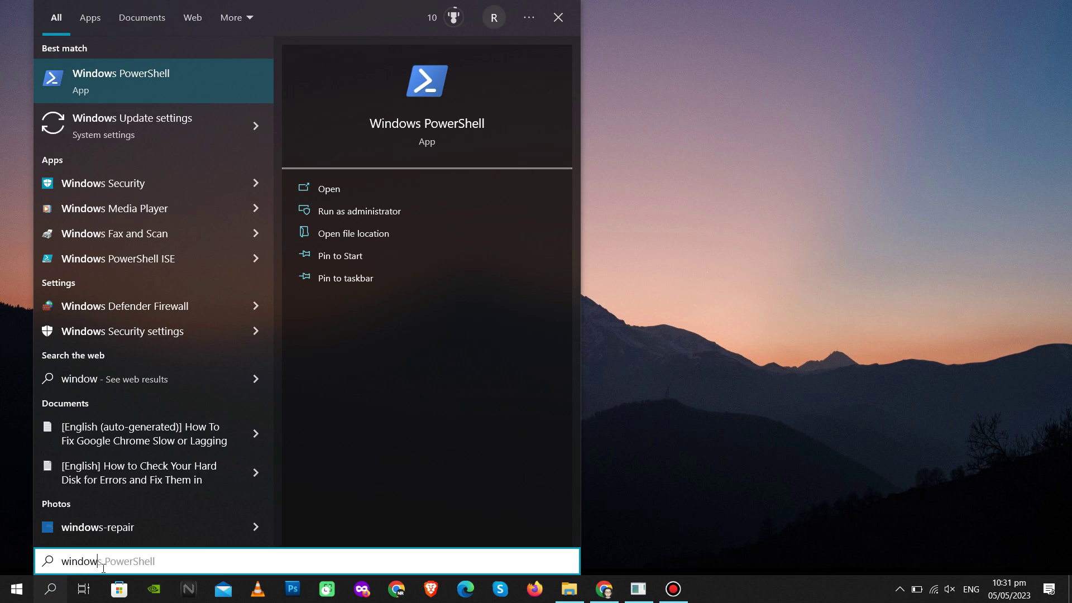
{"action": "type", "text": "s"}
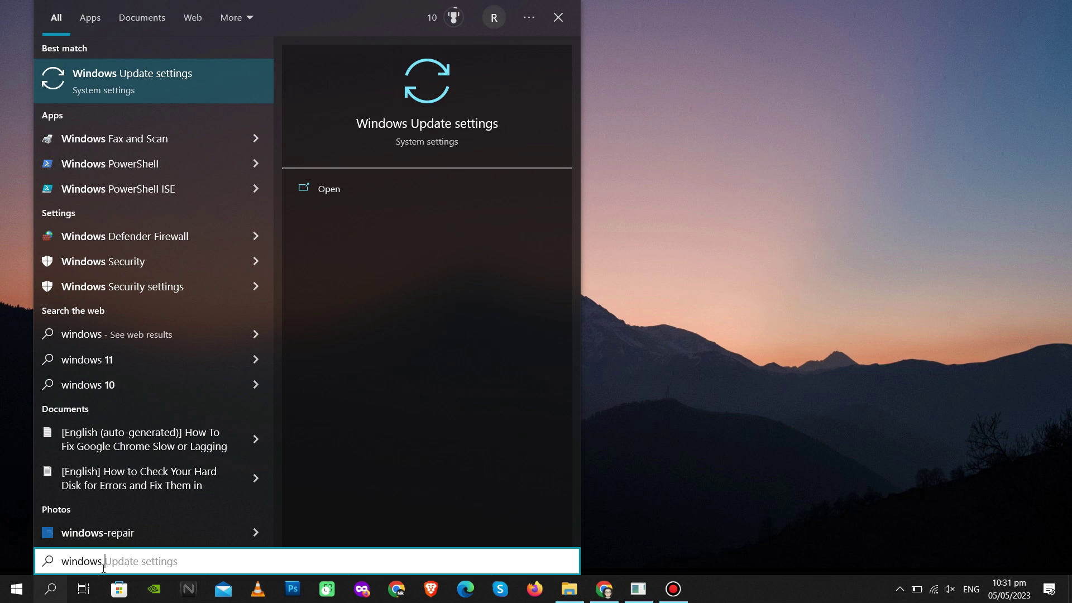
{"action": "type", "text": " power"}
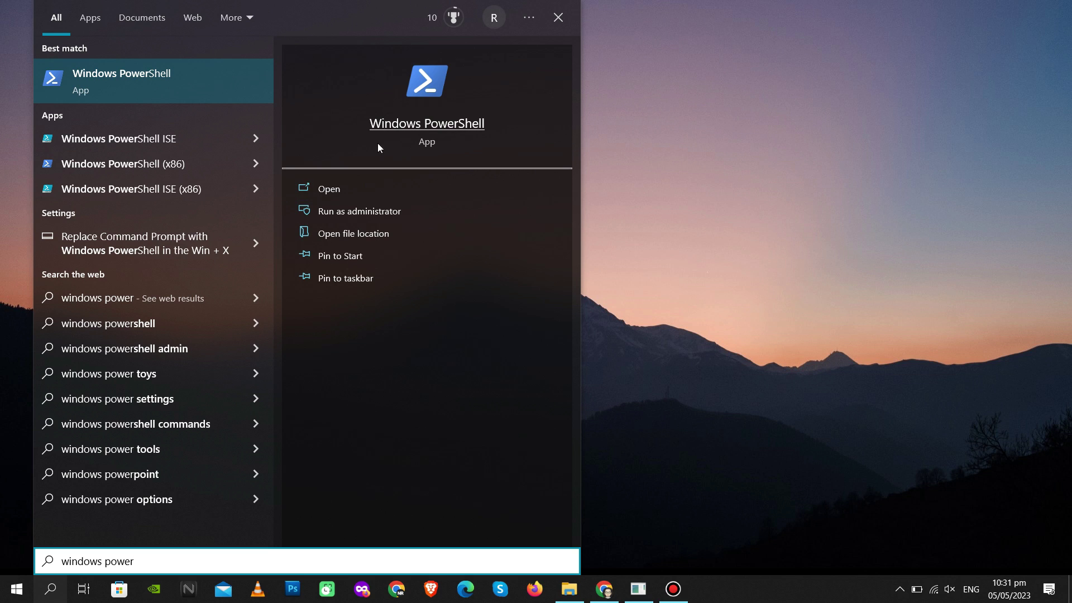
{"action": "left_click", "coordinate": [341, 213]}
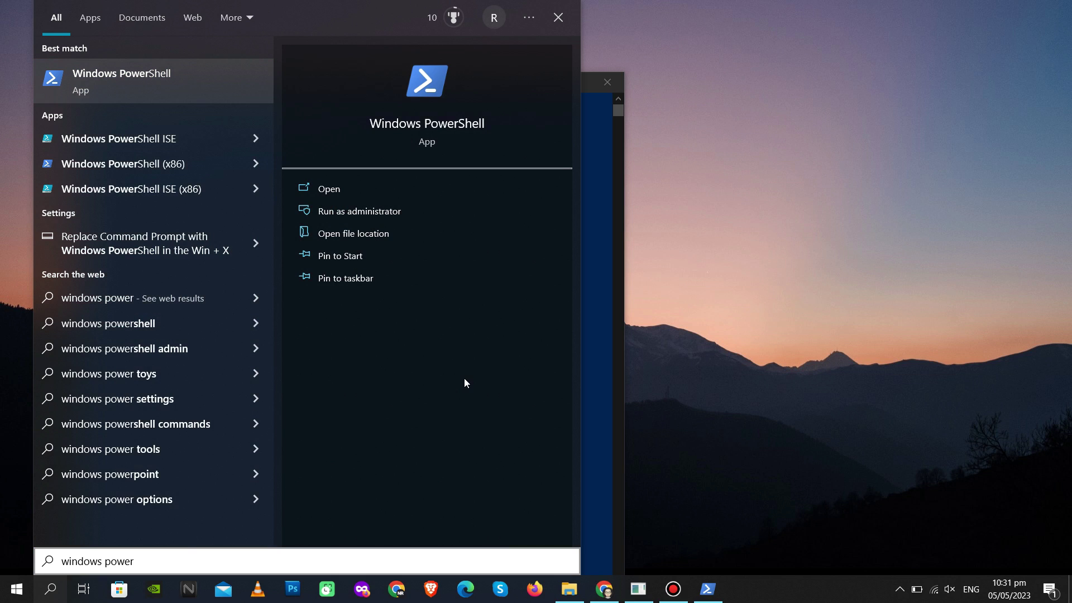
{"action": "left_click", "coordinate": [587, 357]}
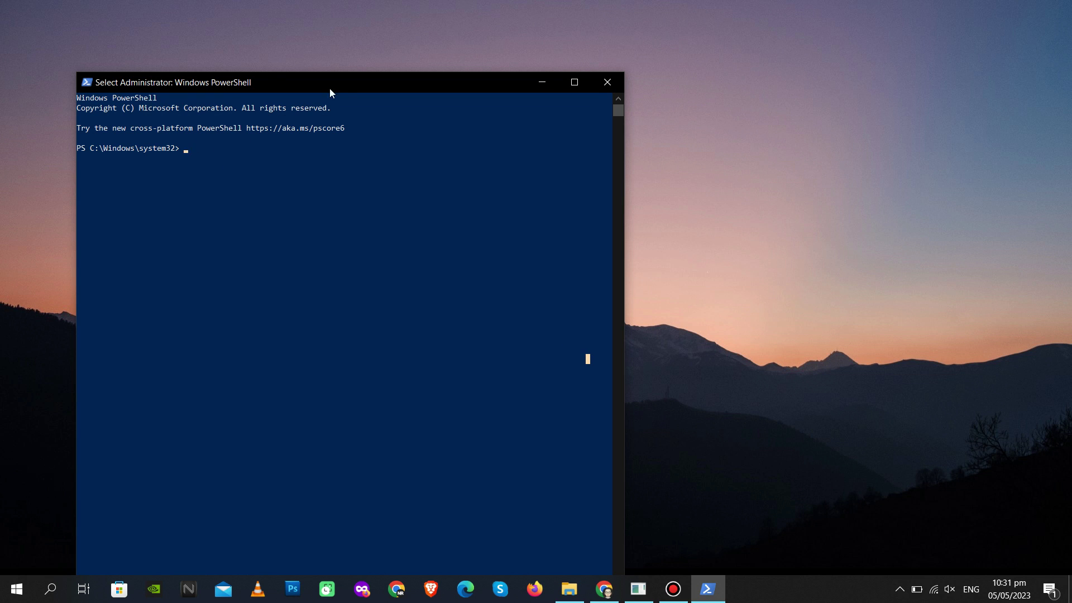
Run the Add-AppxPackage command re-registering Microsoft Store from AppxManifest.xml, then close PowerShell.
{"action": "left_click_drag", "start_coordinate": [362, 85], "coordinate": [550, 65]}
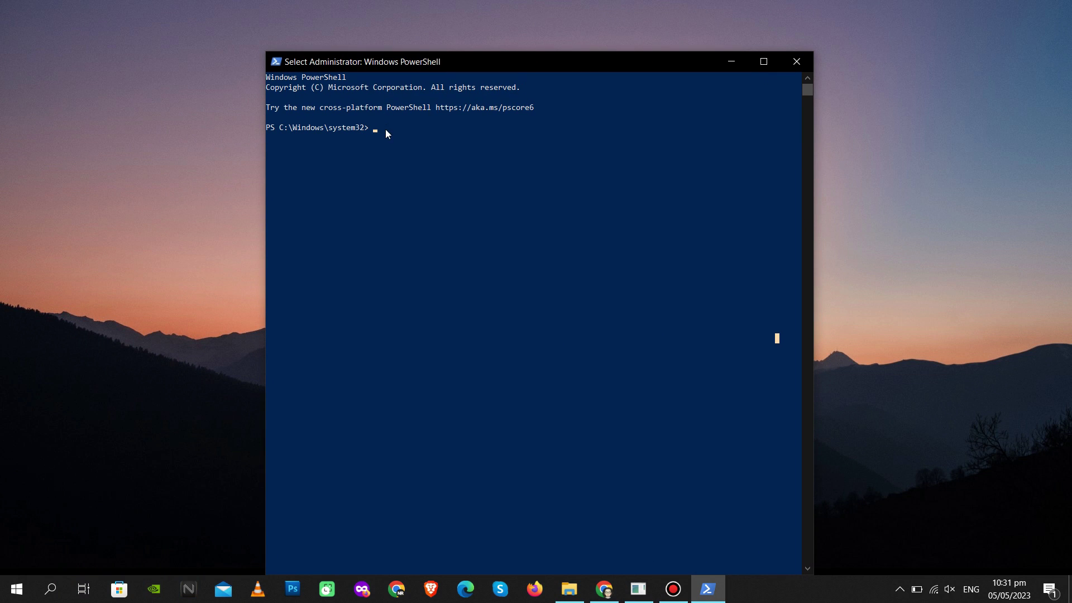
{"action": "right_click", "coordinate": [402, 141]}
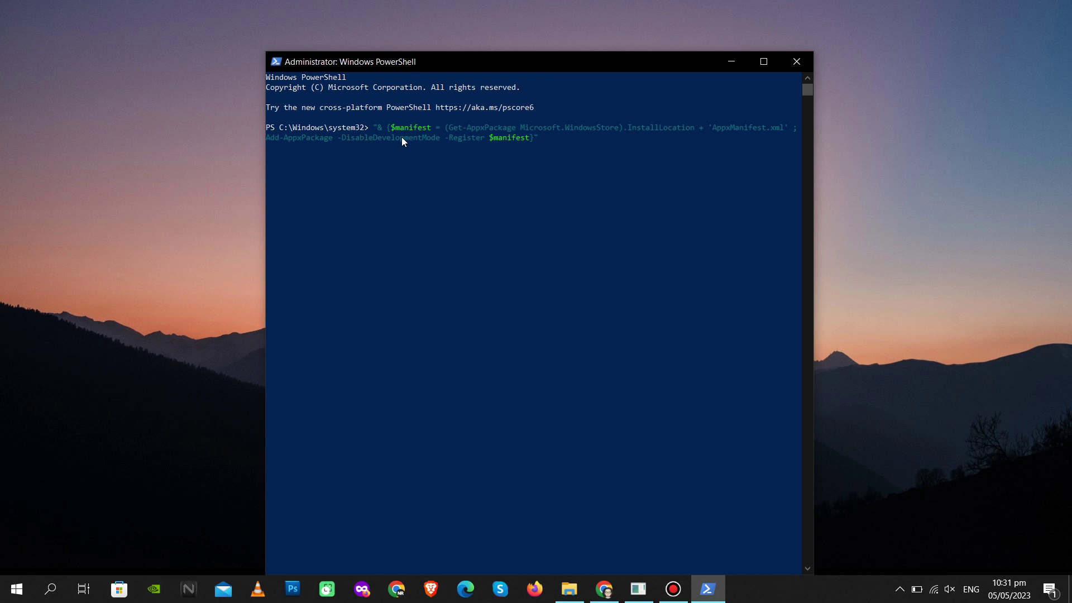
{"action": "key", "text": "Return"}
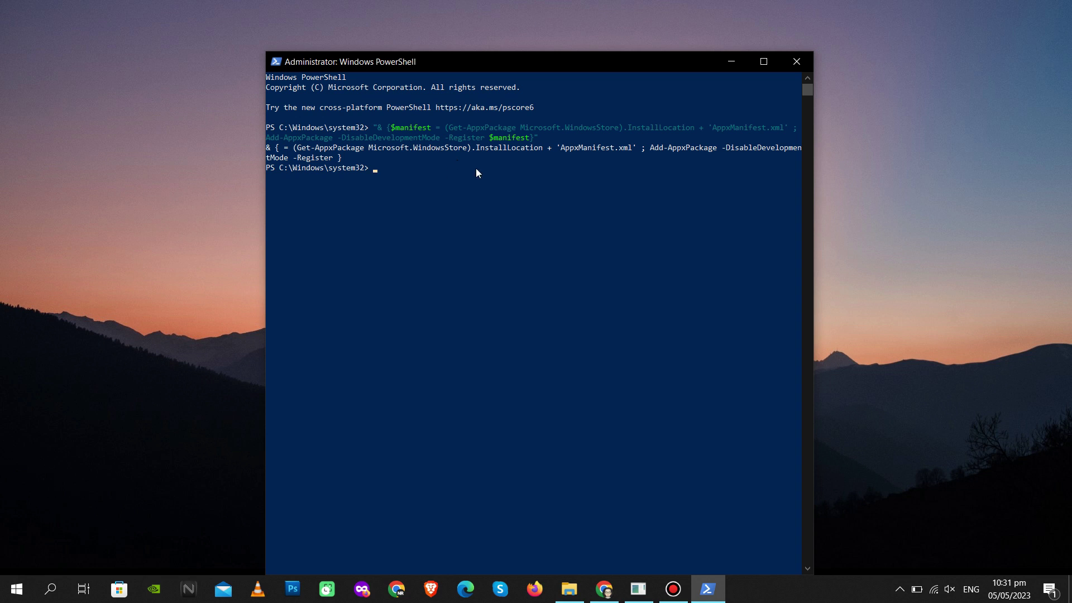
{"action": "left_click_drag", "start_coordinate": [806, 77], "coordinate": [914, 150]}
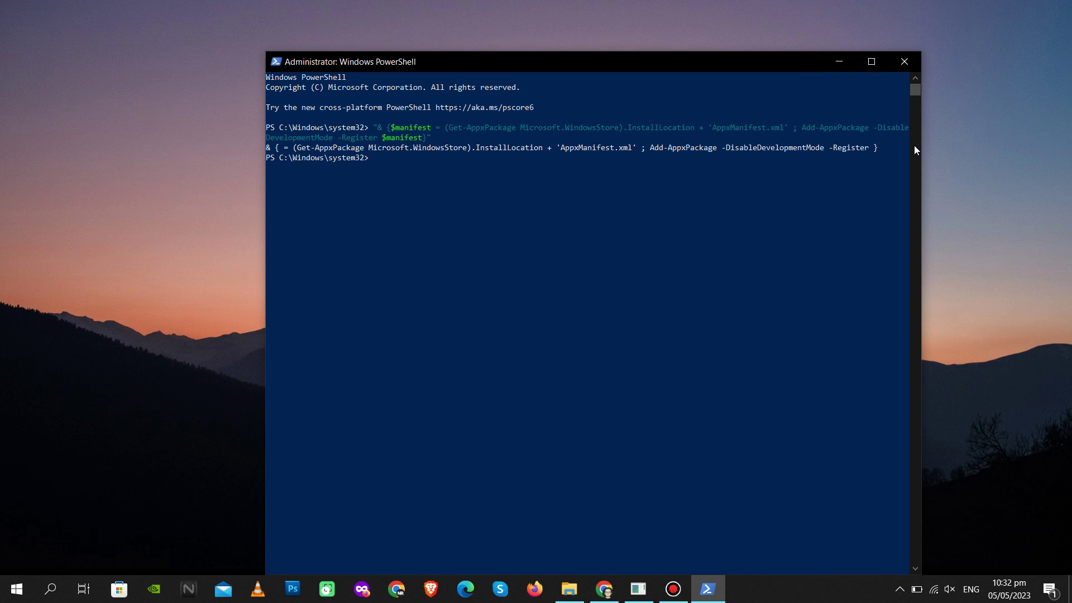
{"action": "left_click", "coordinate": [903, 62]}
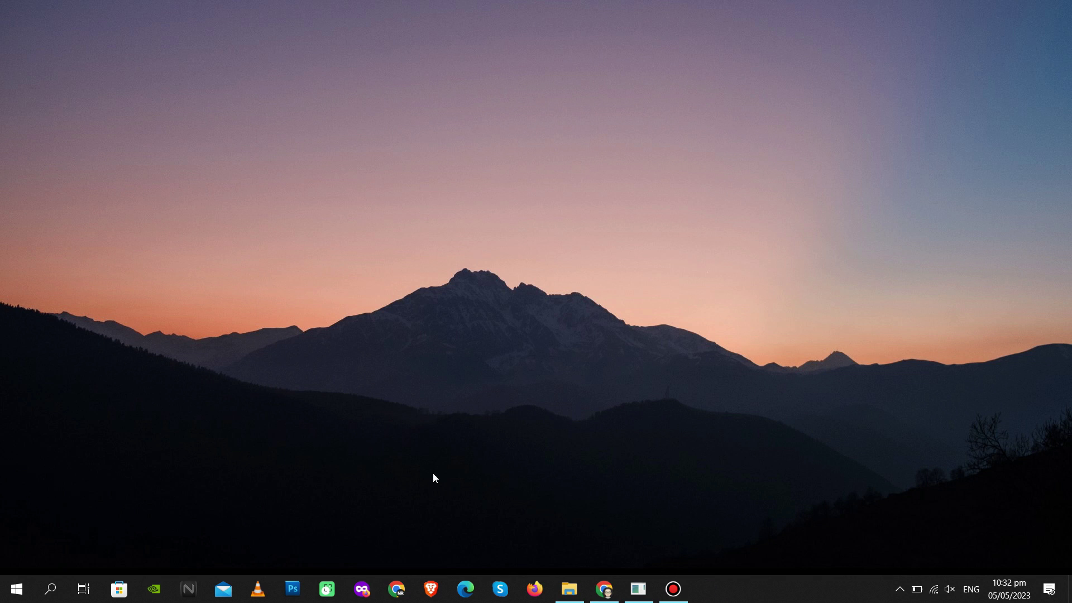
From the Start menu, display the Sleep, Shut down and Restart power options.
{"action": "left_click", "coordinate": [23, 595]}
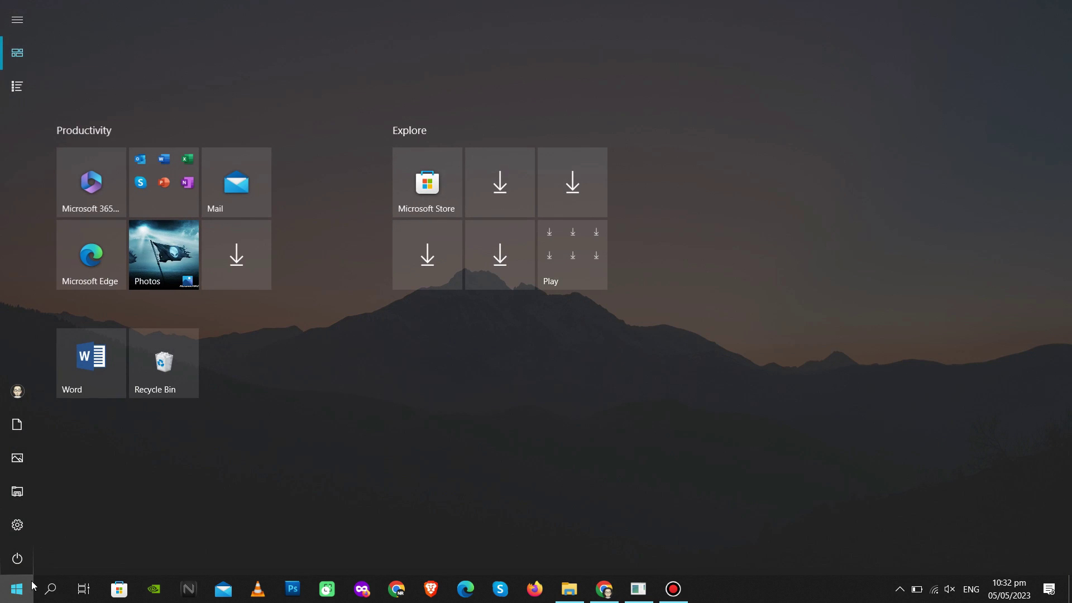
{"action": "left_click", "coordinate": [28, 559]}
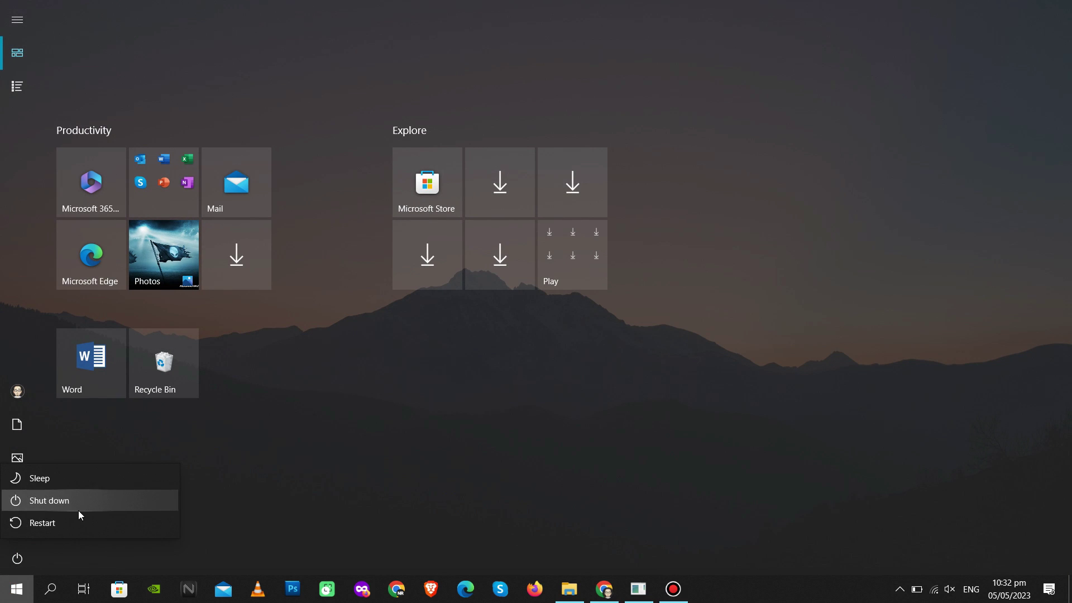